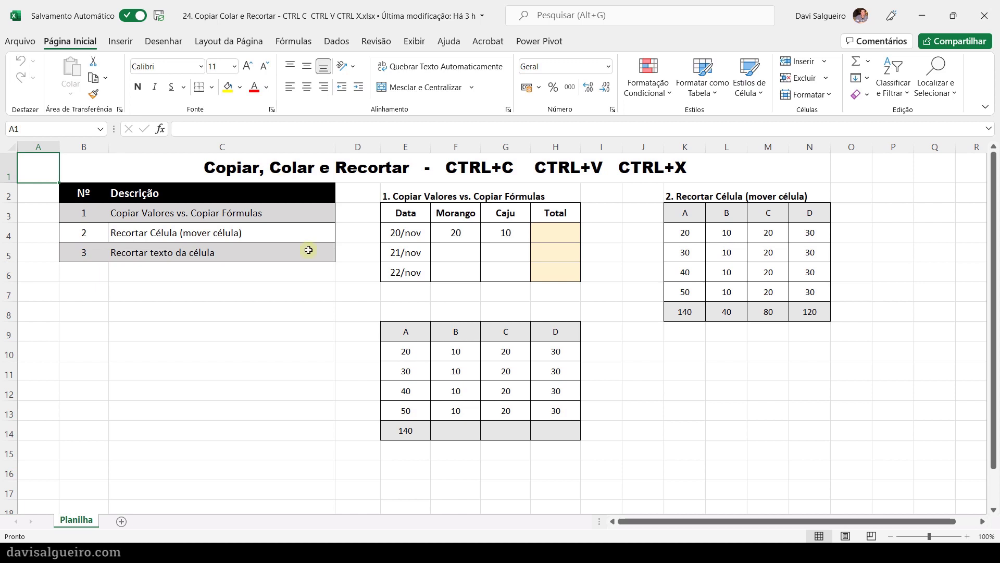
Step: Copy the 20/nov Caju value from G4 into the 21/nov Morango cell F5
key(ctrl+c)
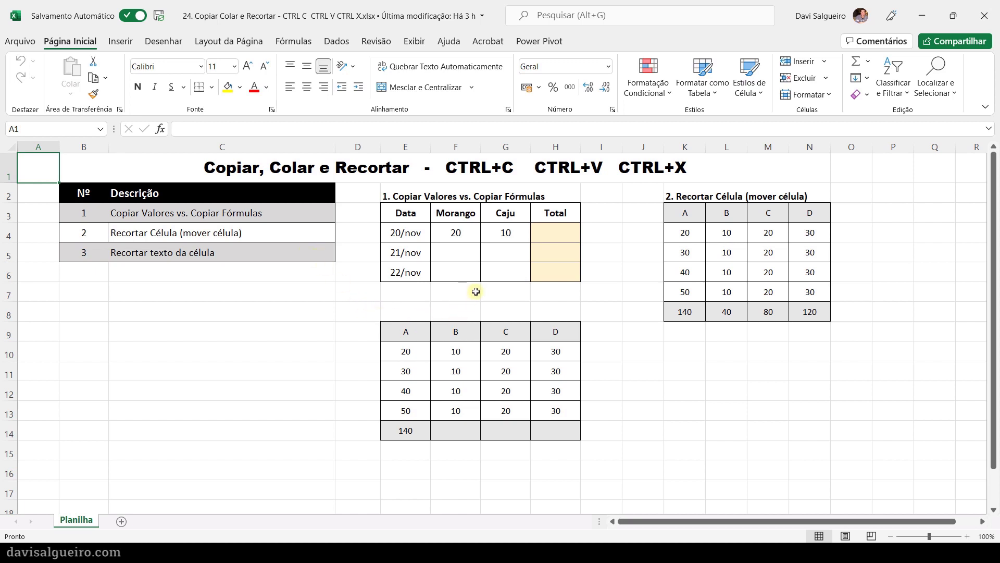
click(501, 238)
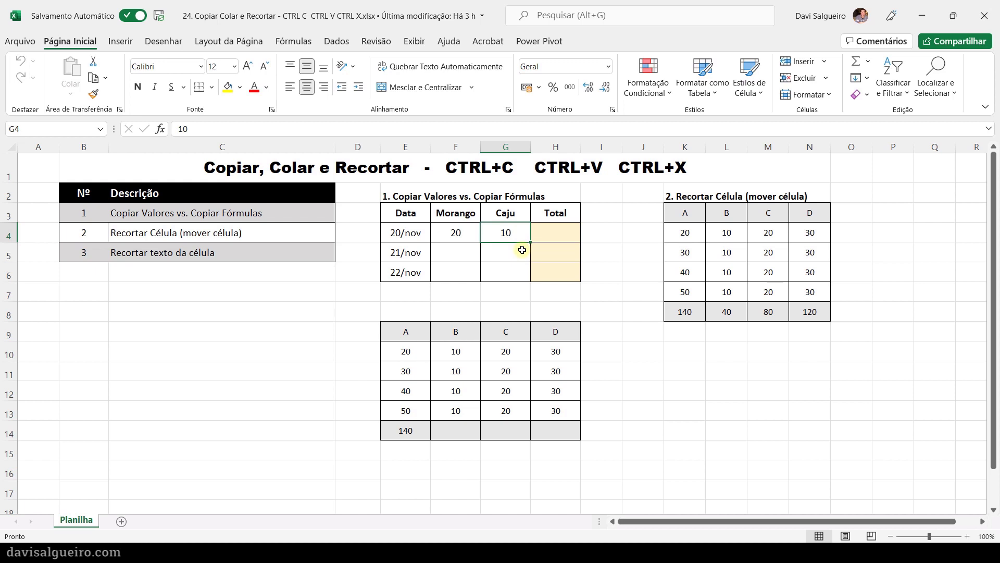
key(ctrl+c)
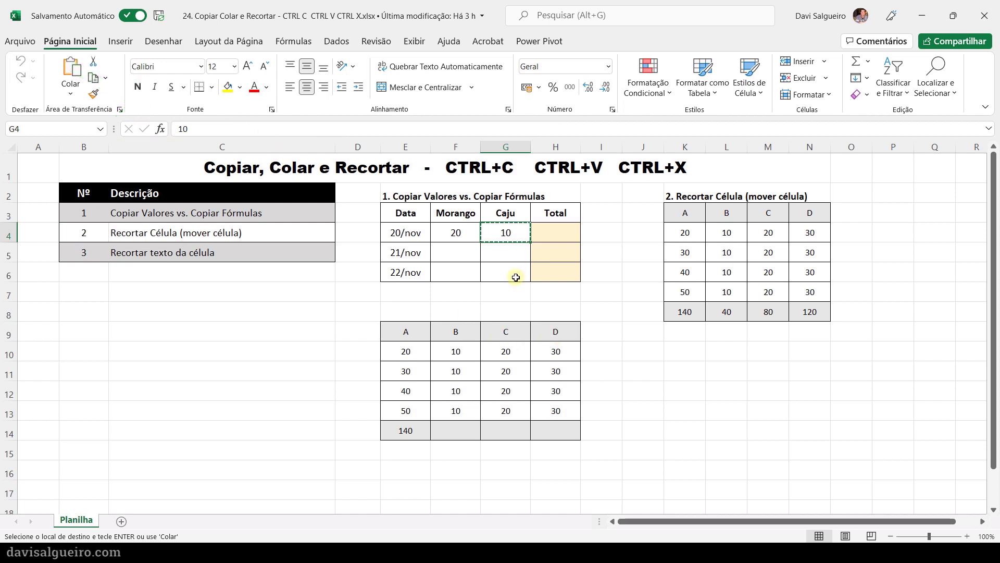
click(458, 254)
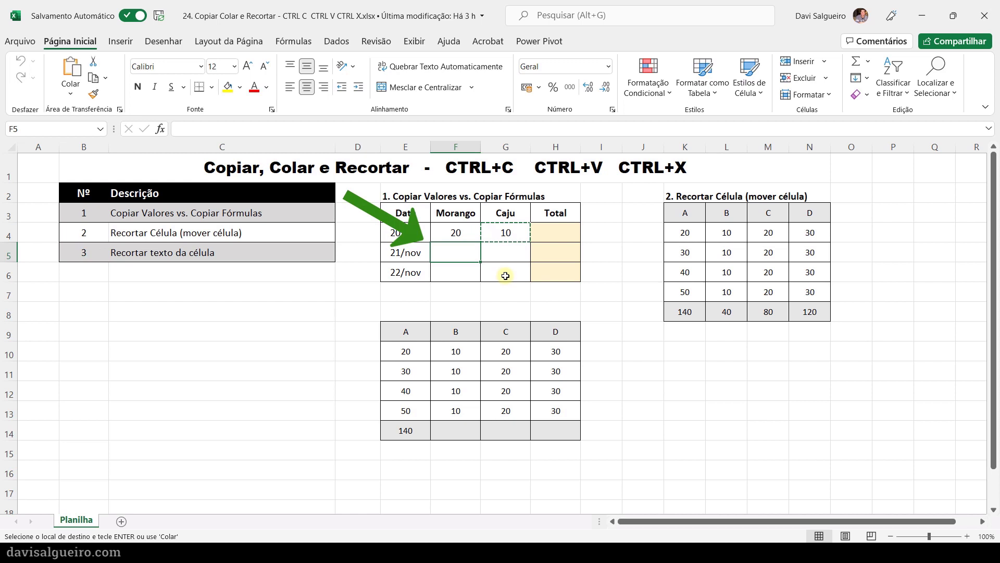
key(ctrl+v)
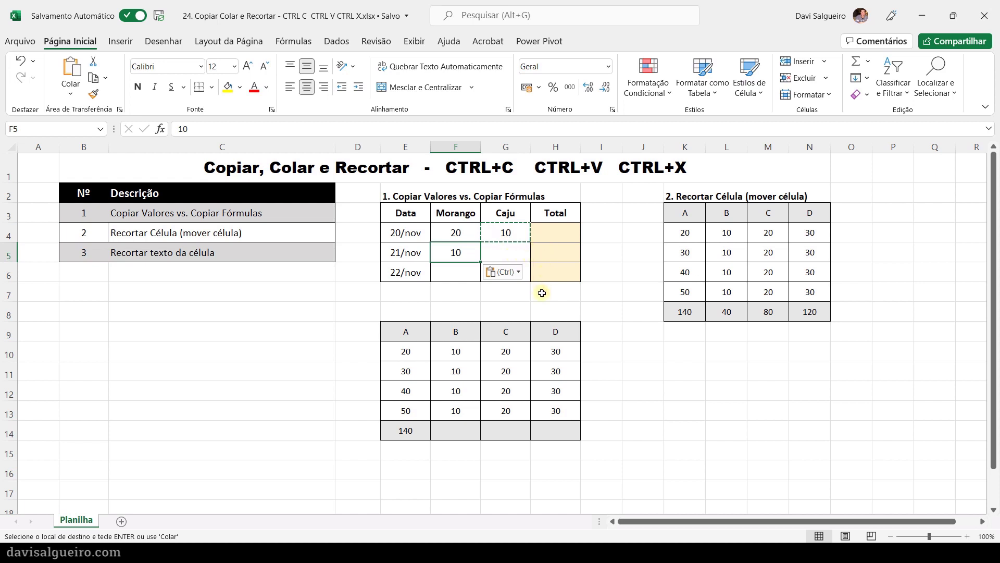
Step: Total the 20/nov row in H4 with =SOMA(F4:G4) and inspect the range the formula refers to
click(559, 232)
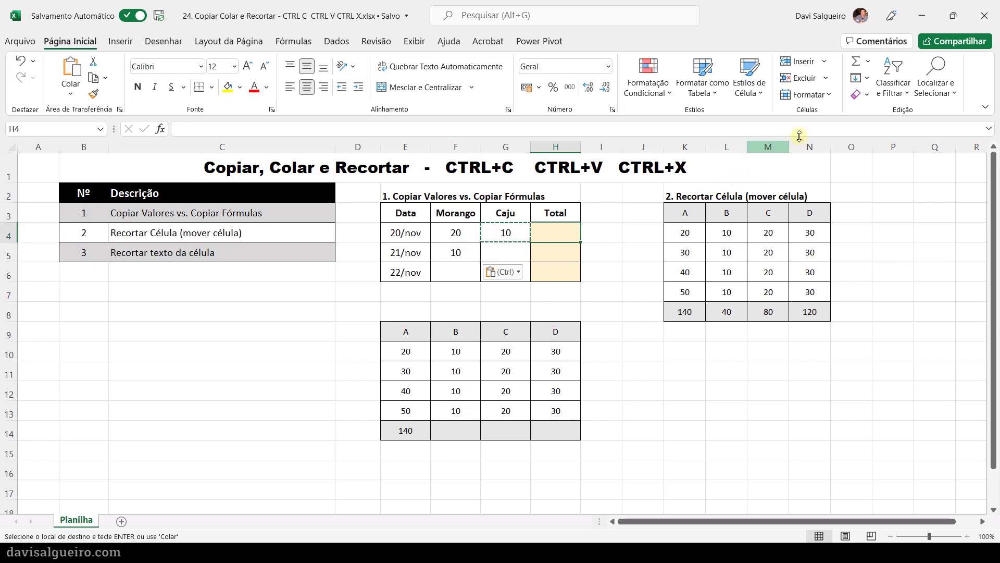
click(856, 62)
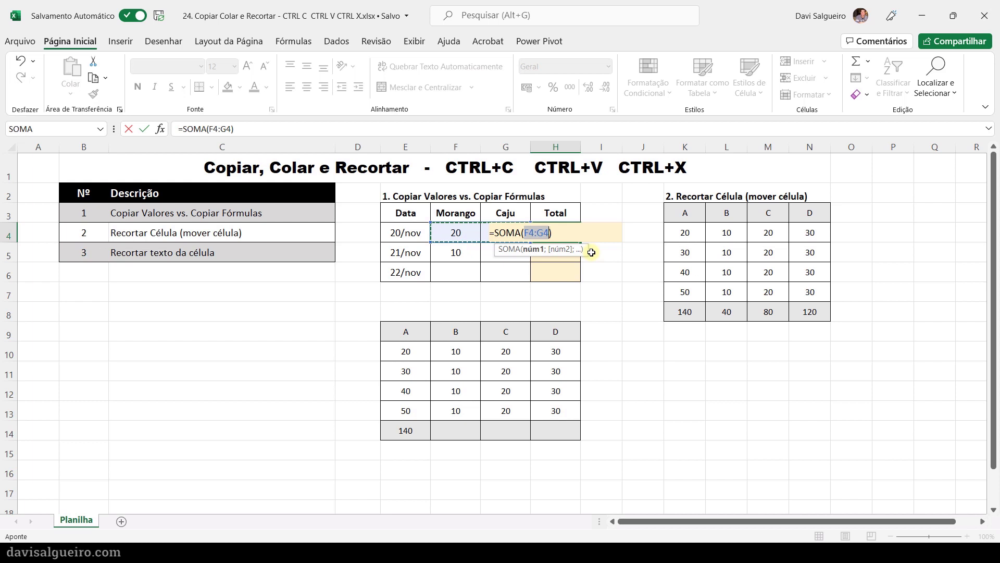
key(Return)
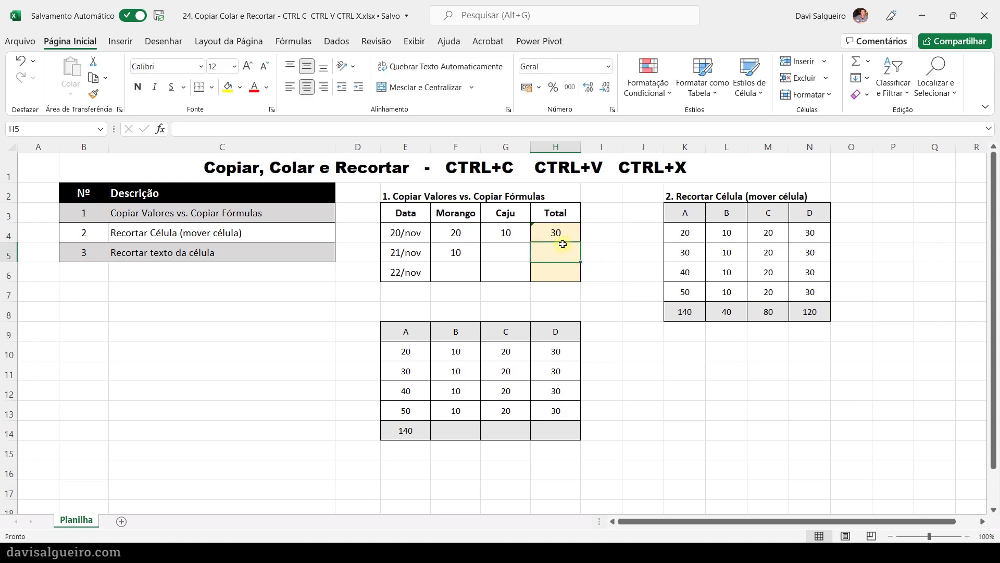
click(566, 228)
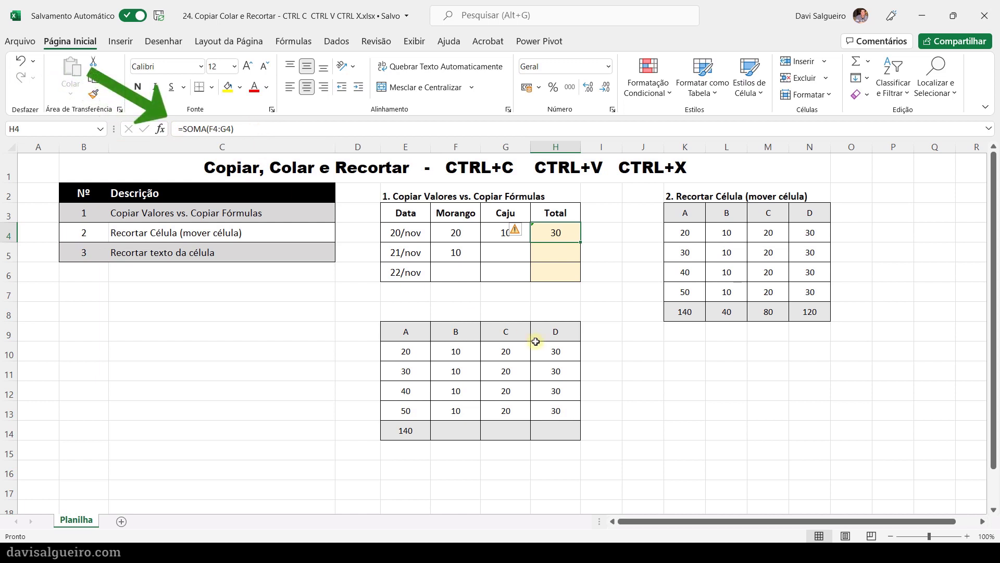
double_click(568, 235)
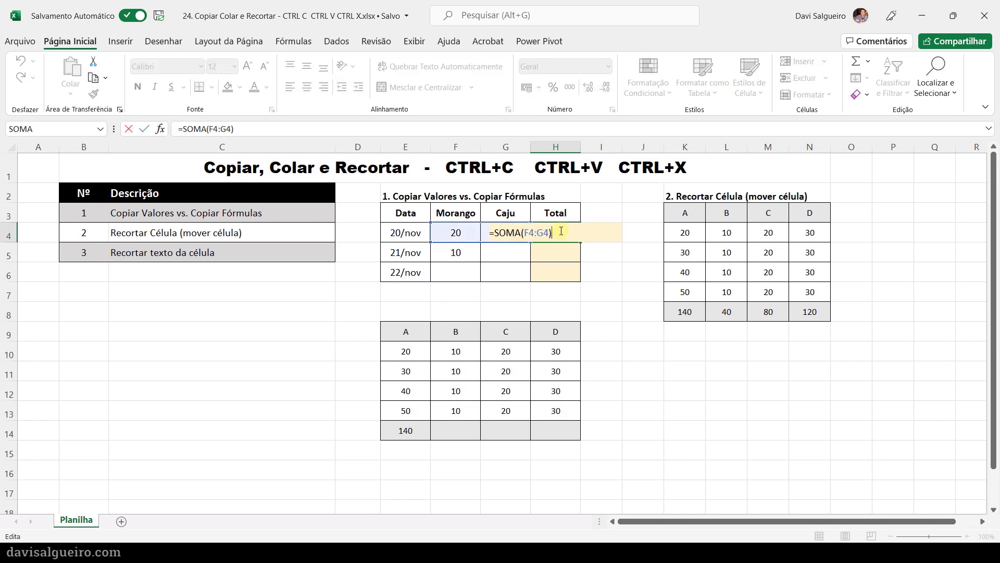
key(Escape)
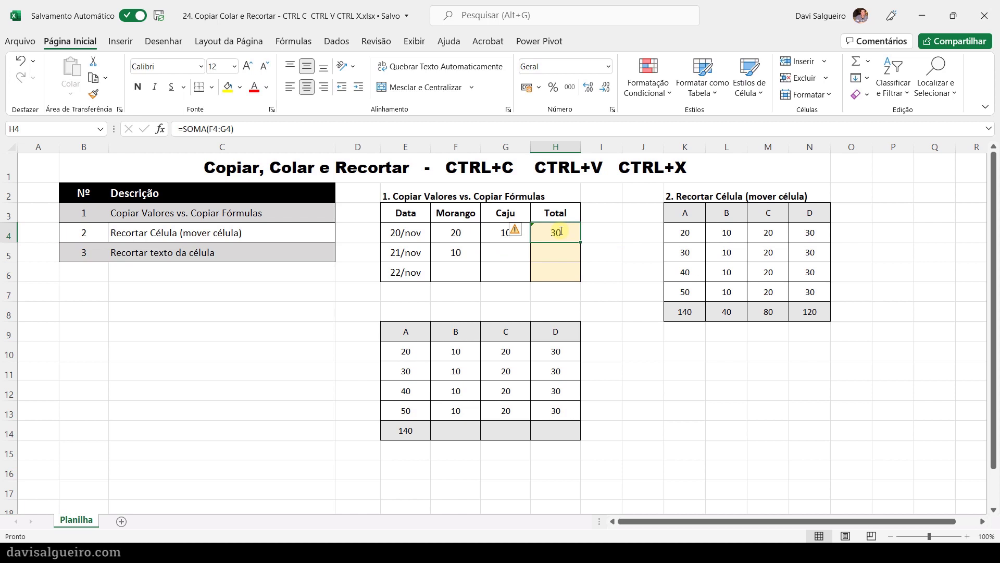
Step: Copy the Total formula from H4 into H5, and from H5 into H6
key(ctrl+c)
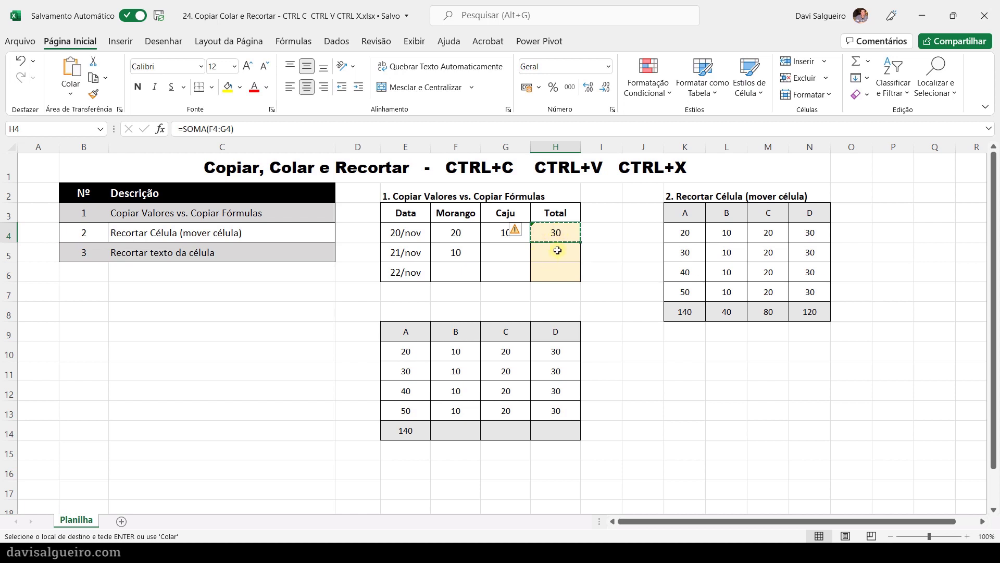
click(558, 251)
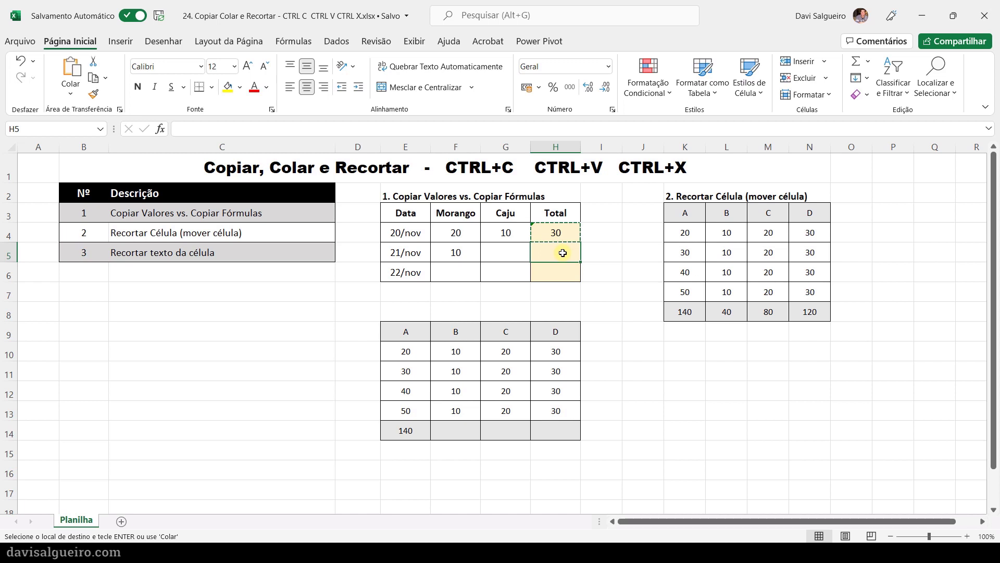
key(ctrl+v)
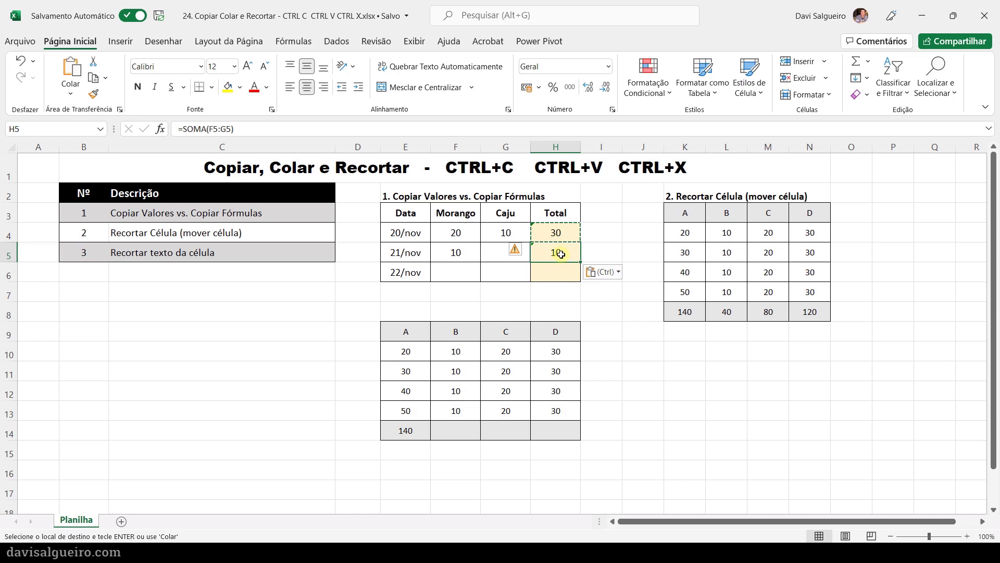
key(ctrl+c)
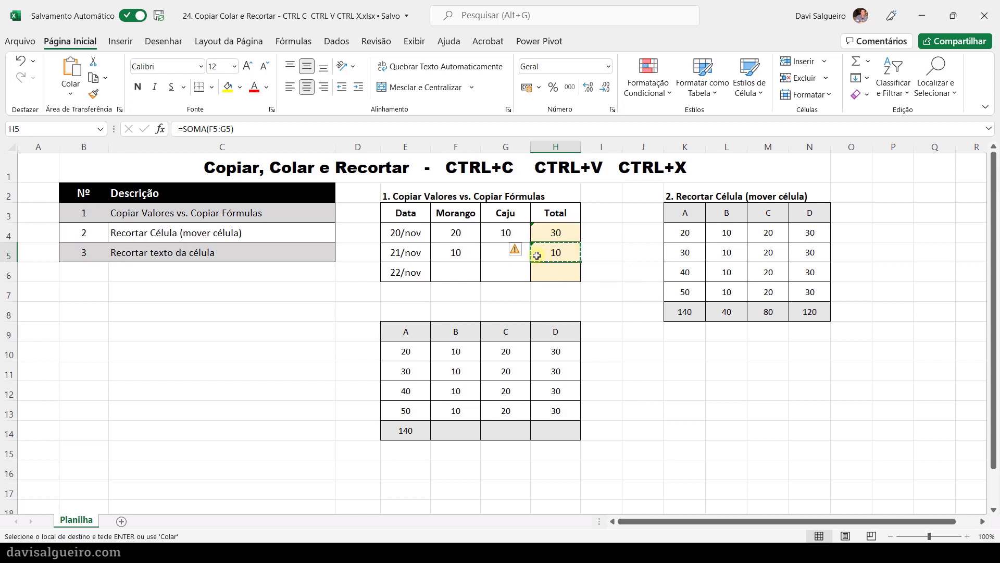
click(549, 271)
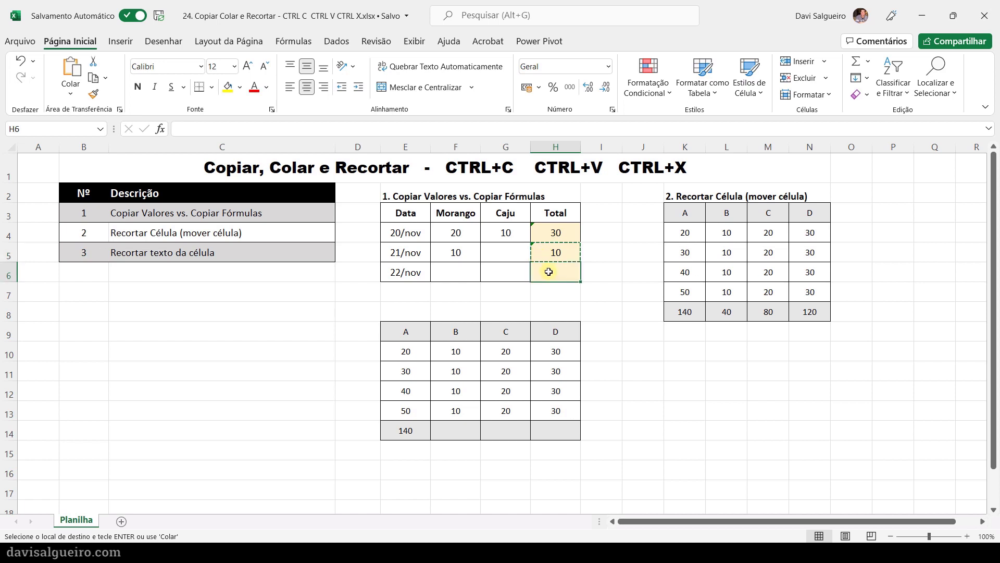
key(ctrl+v)
key(Escape)
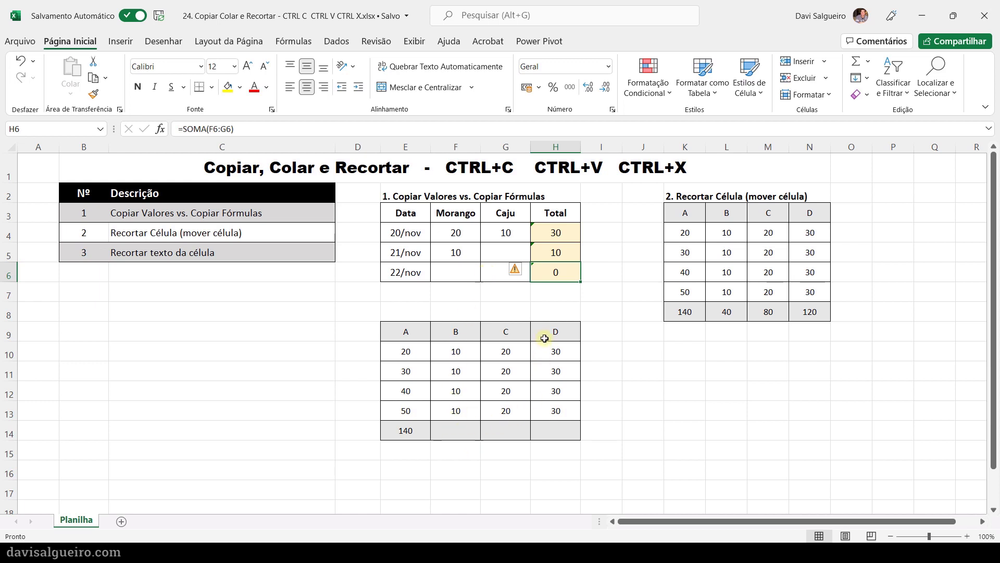
Step: Fill the column sum formula in E14 across the totals row to H14
click(400, 431)
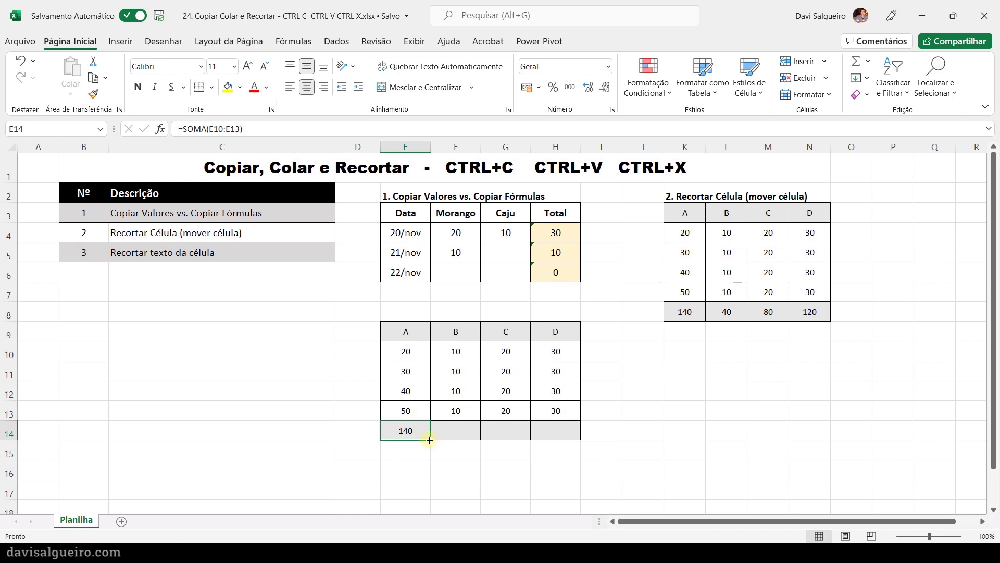
drag(429, 440, 566, 437)
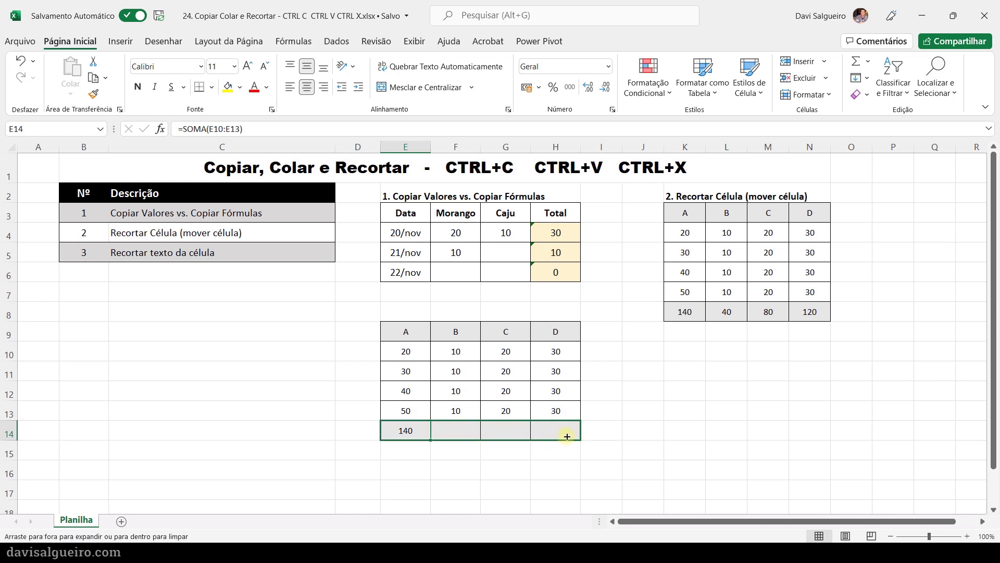
drag(566, 437, 566, 436)
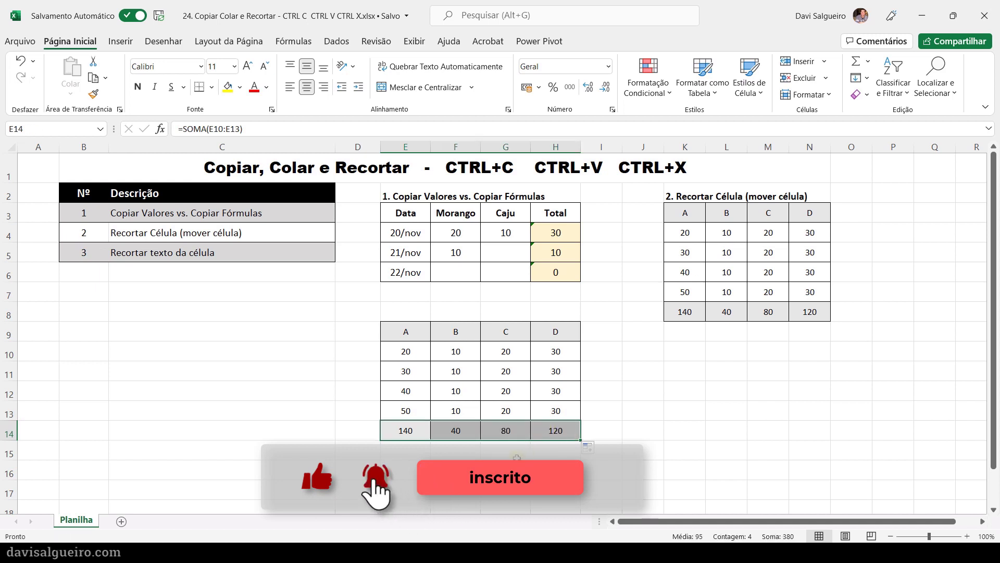
Step: Inspect the sum formula in E14 and the cells of column A that it refers to
click(409, 431)
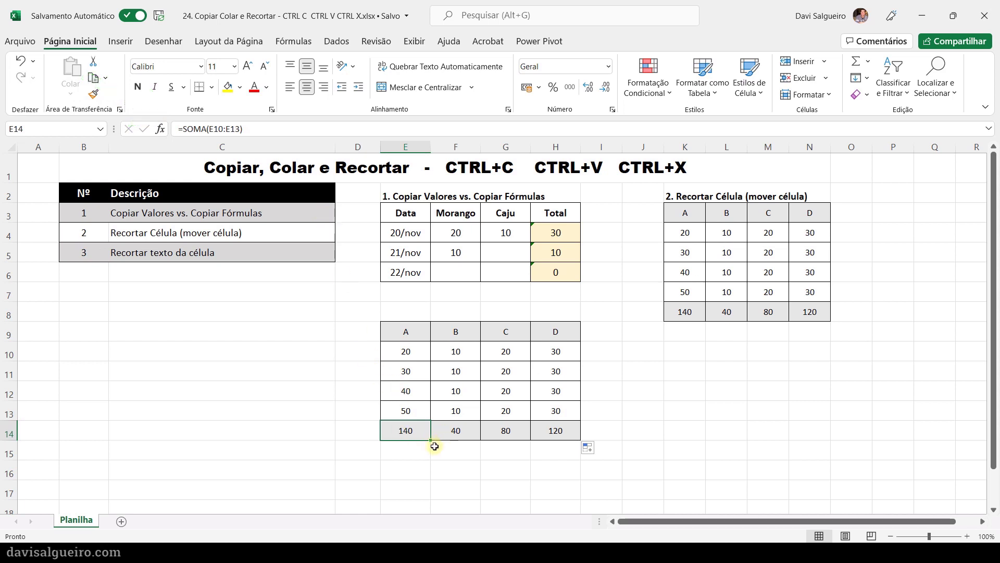
mouse_move(406, 350)
mouse_down()
mouse_move(404, 398)
mouse_move(404, 348)
mouse_up()
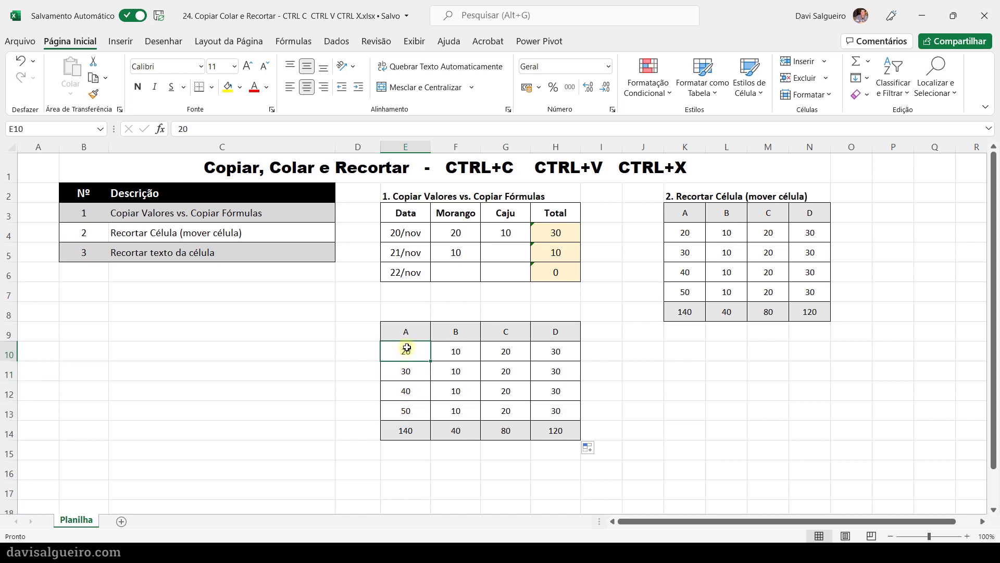
click(408, 431)
double_click(408, 431)
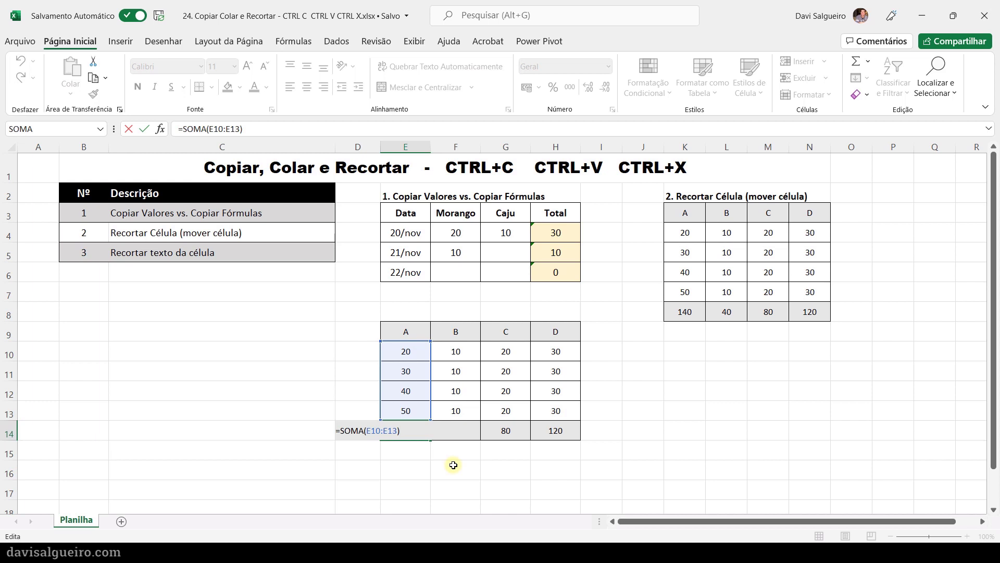
key(ctrl+Return)
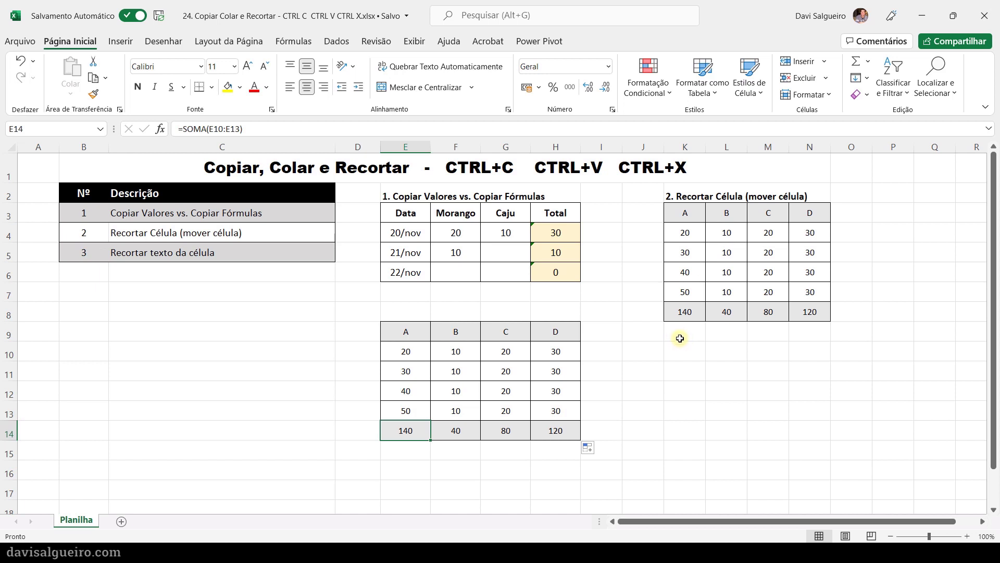
Step: Cut the totals row K8:N8 of the second exercise and paste it starting at K10
click(673, 195)
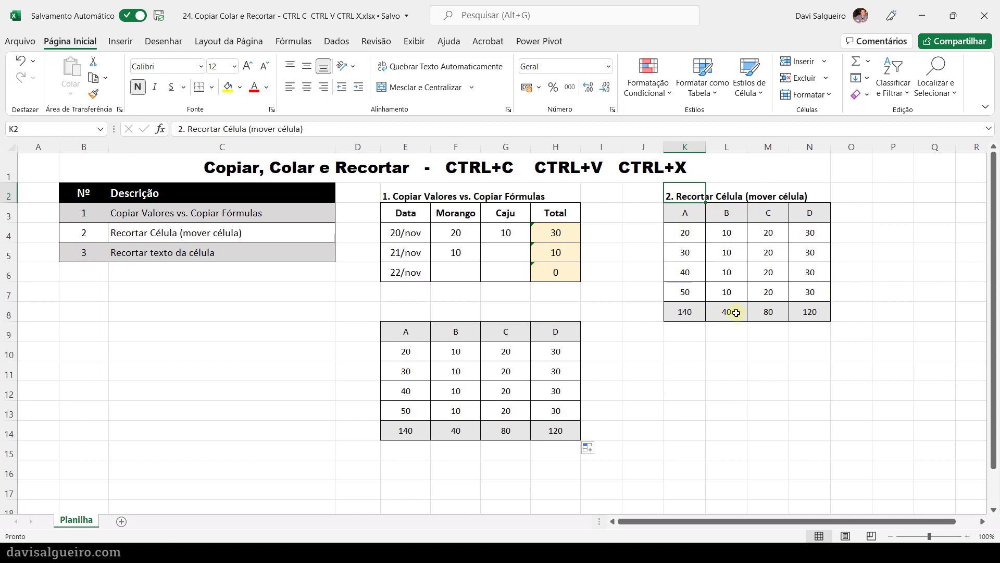
click(684, 312)
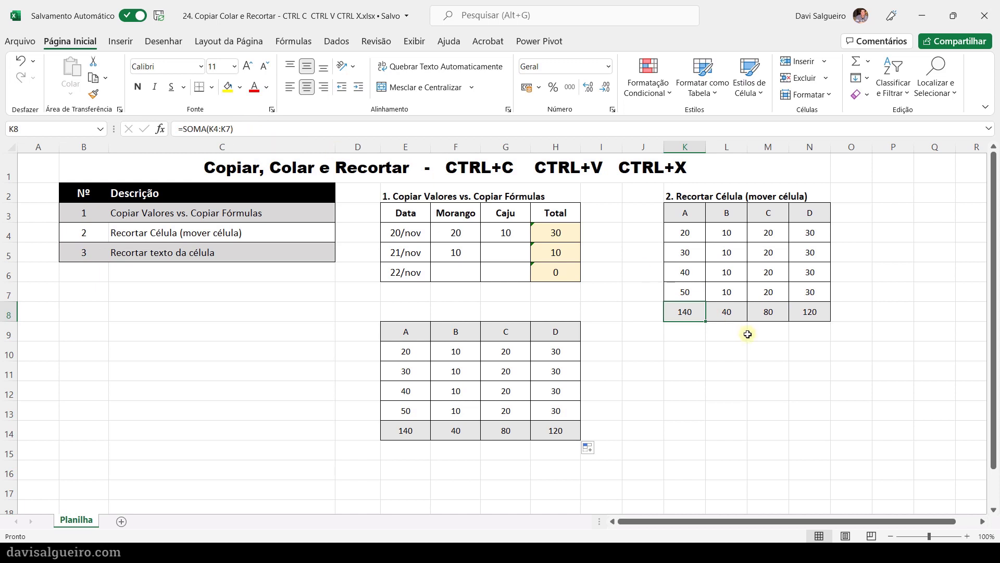
drag(695, 311, 823, 317)
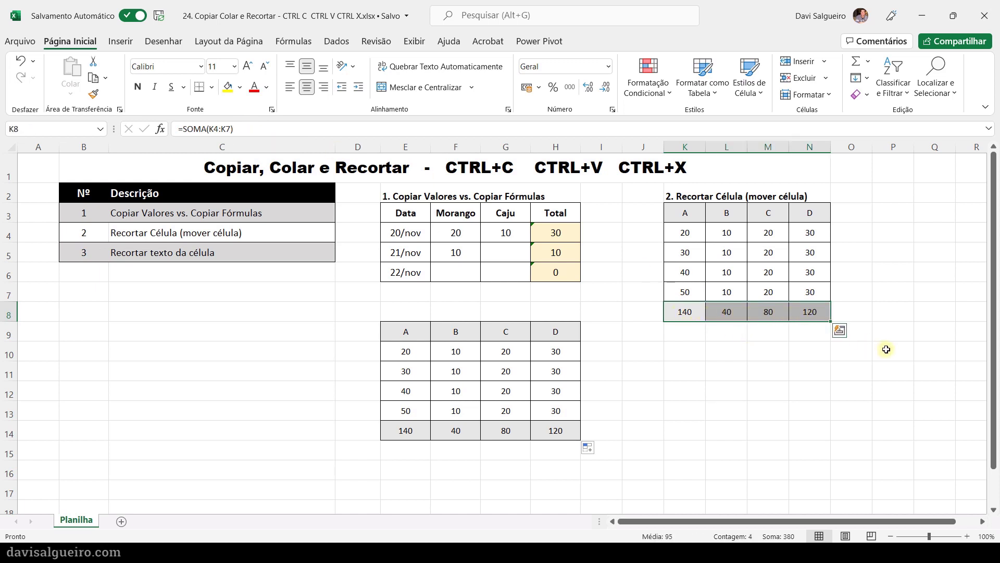
key(ctrl+x)
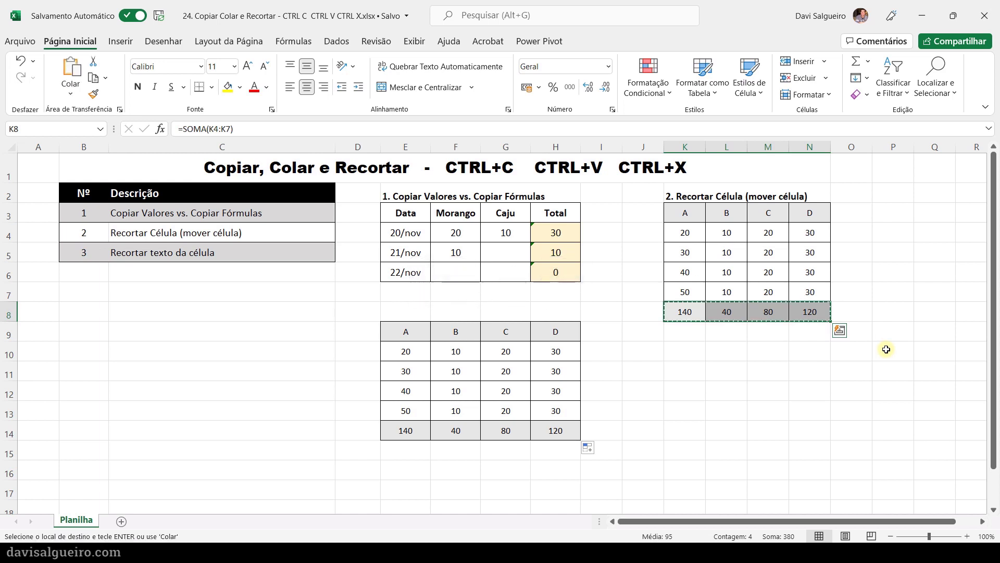
click(684, 359)
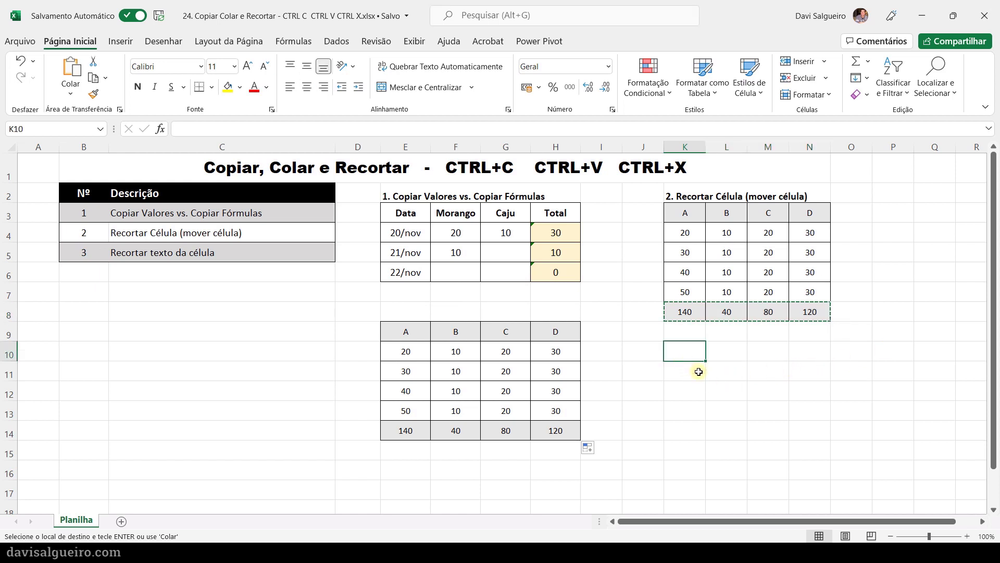
key(ctrl+v)
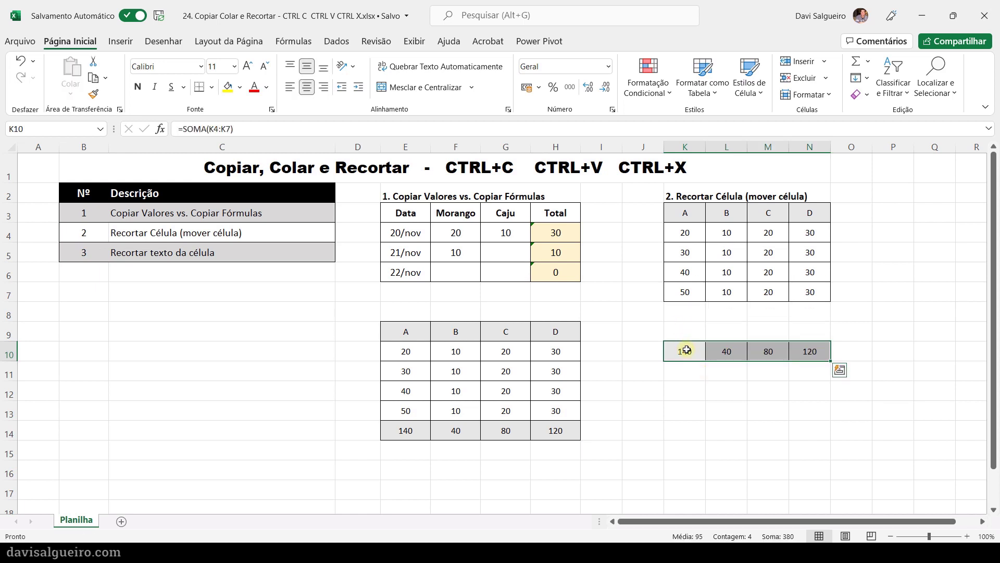
Step: Check which range the moved formula in K10 refers to, and undo the move of the totals row
click(686, 351)
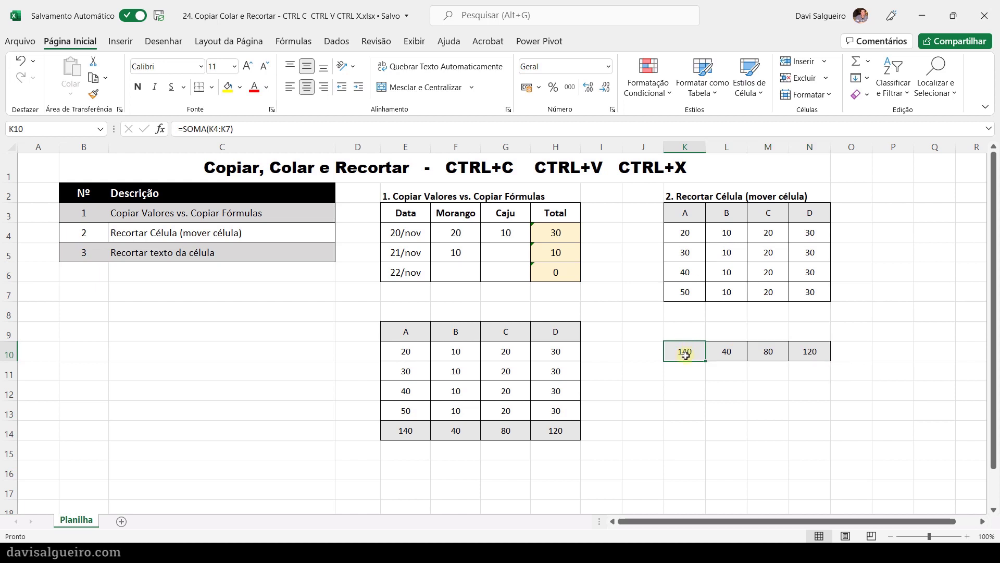
click(245, 130)
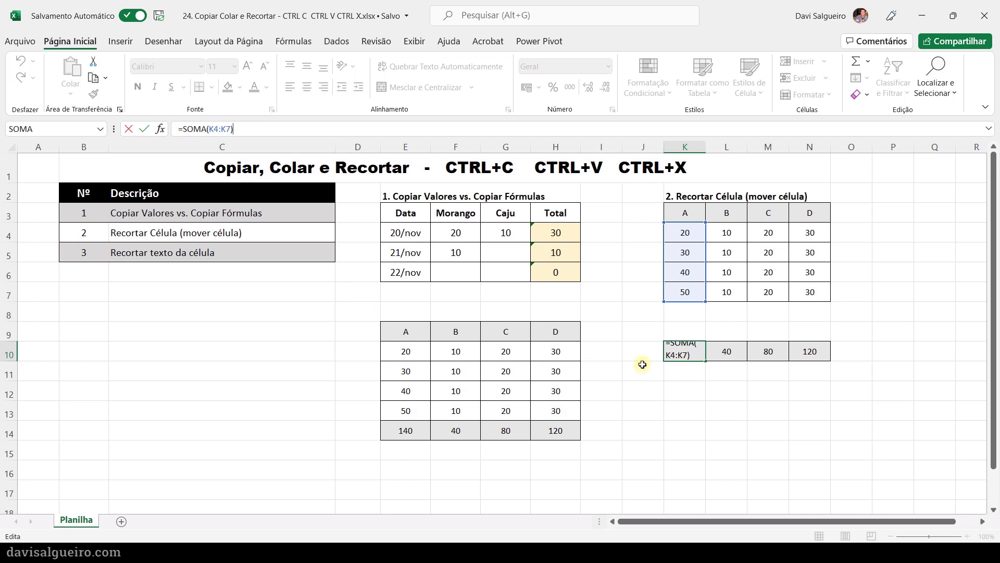
click(692, 390)
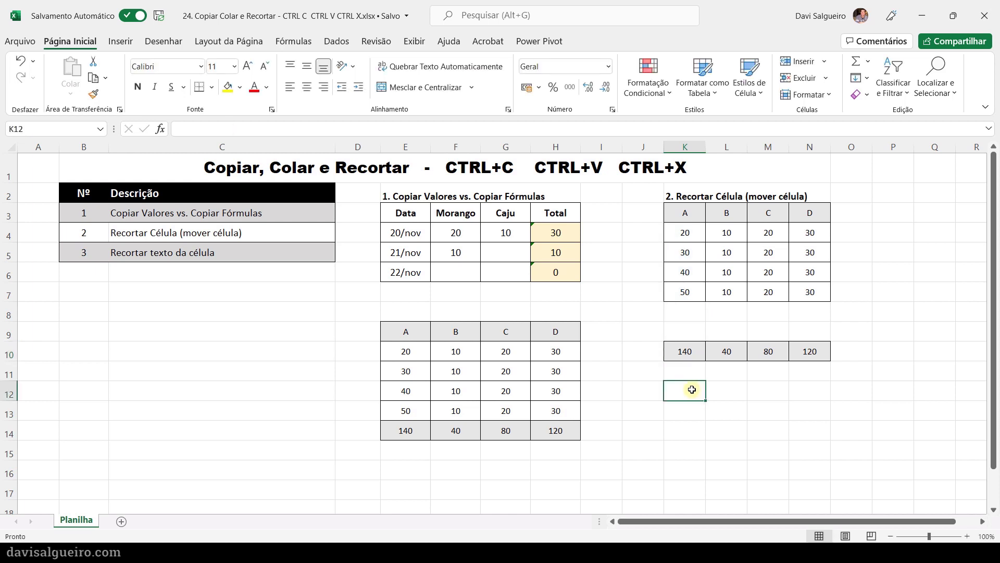
key(ctrl+z)
key(ctrl+z)
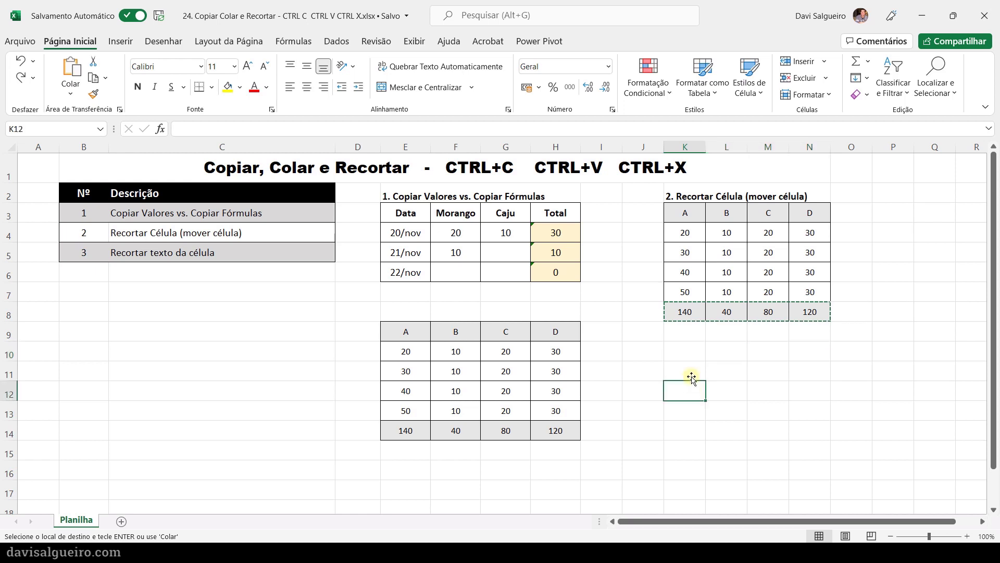
Step: Copy the totals row K8:N8 of the second exercise and paste it starting at K15
drag(677, 312, 828, 310)
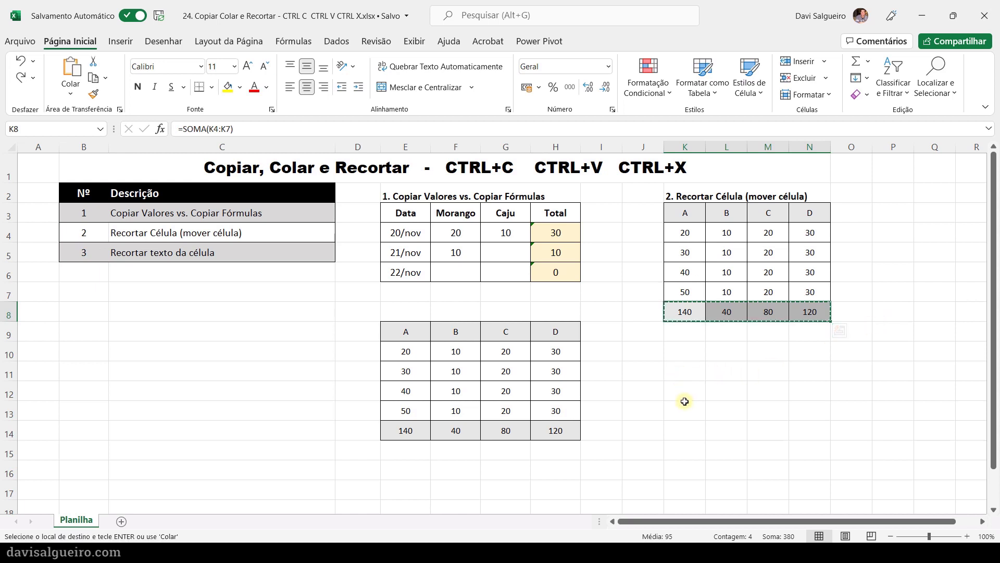
click(680, 449)
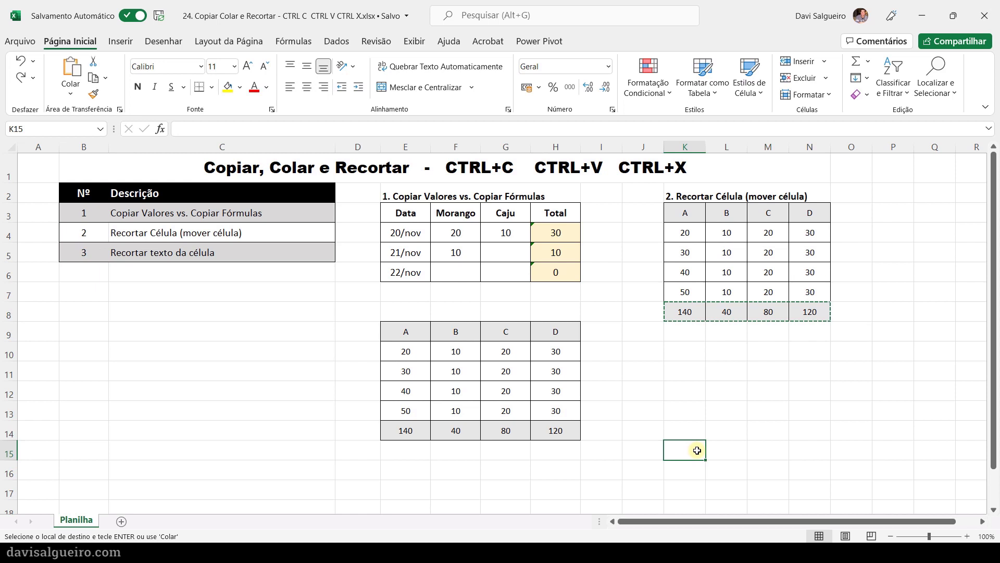
key(ctrl+v)
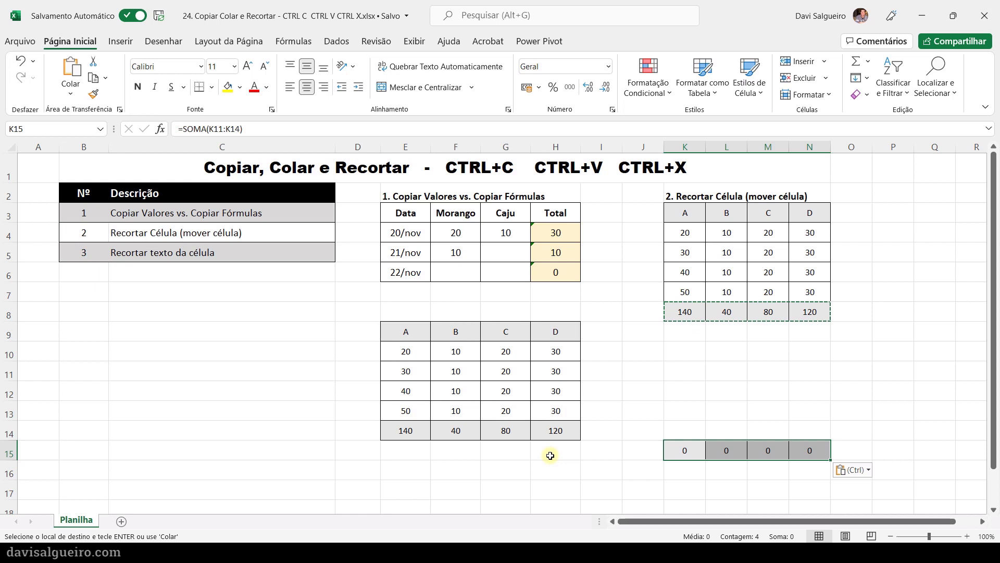
Step: Undo the paste at K15 and the fill of the sum formula across F14:H14, and cancel the pending copy selection
key(ctrl+z)
key(ctrl+z)
key(ctrl+z)
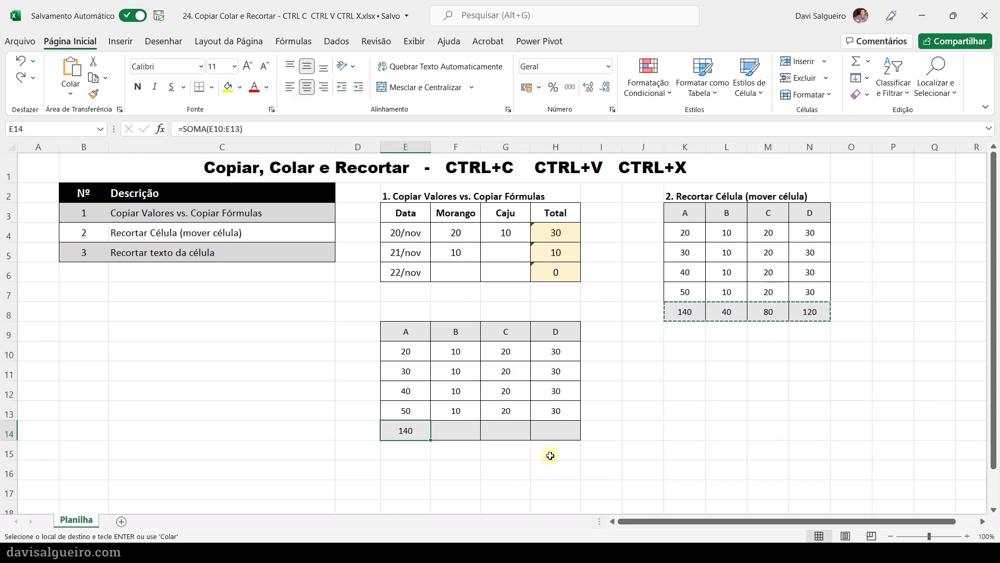
click(726, 330)
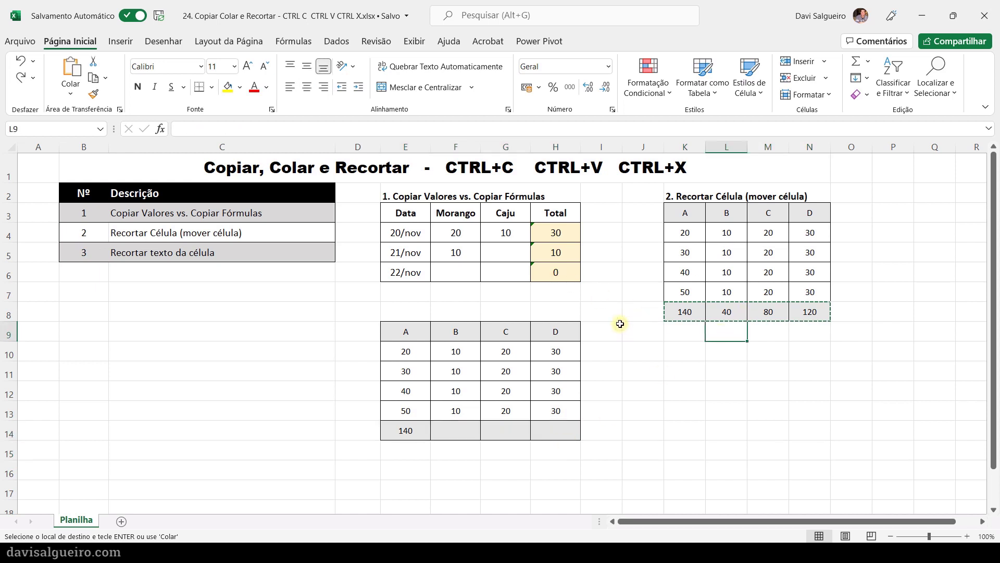
key(Escape)
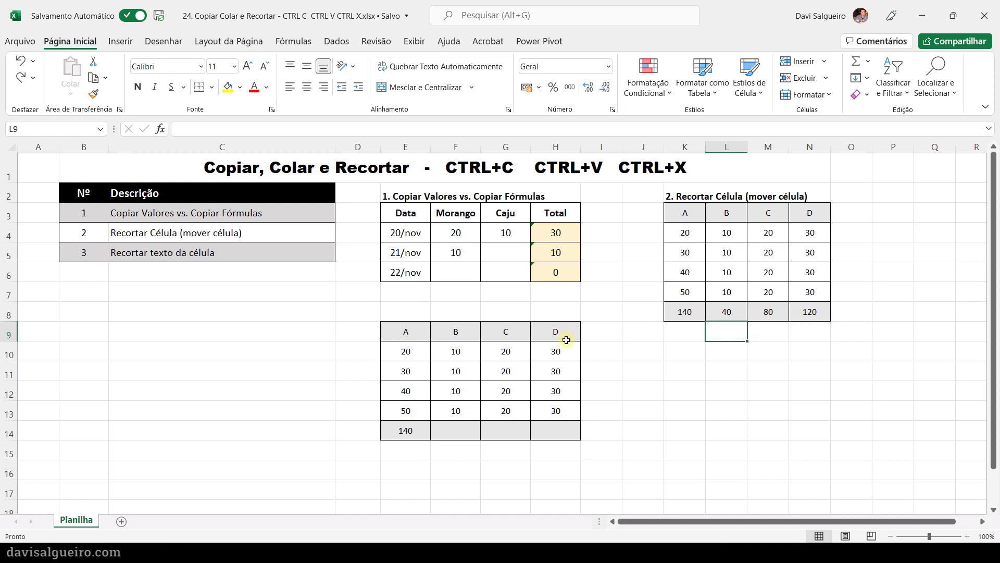
Step: Select the second exercise's table K3:N8 and look at the cut and copy commands available for it
drag(678, 214, 815, 312)
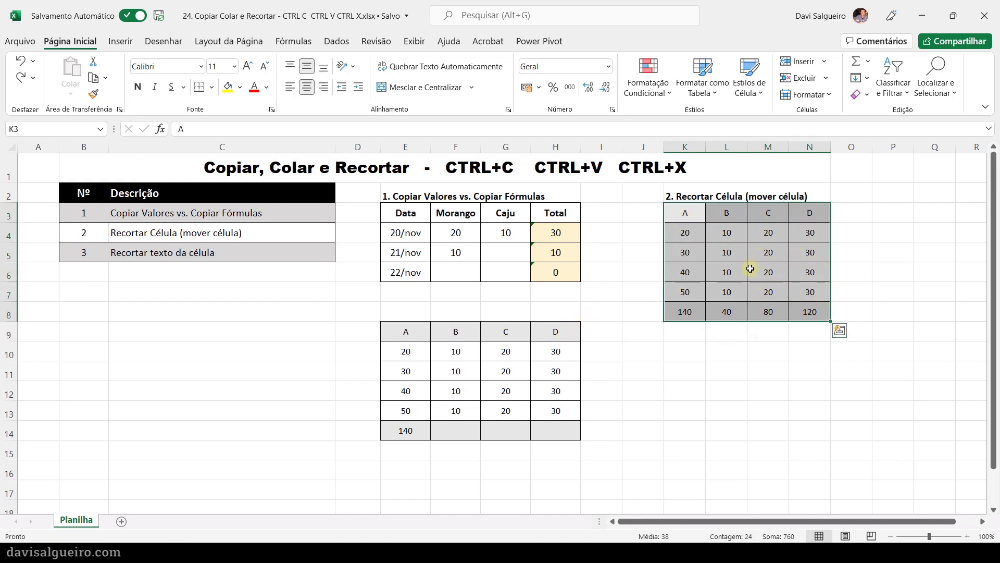
right_click(718, 247)
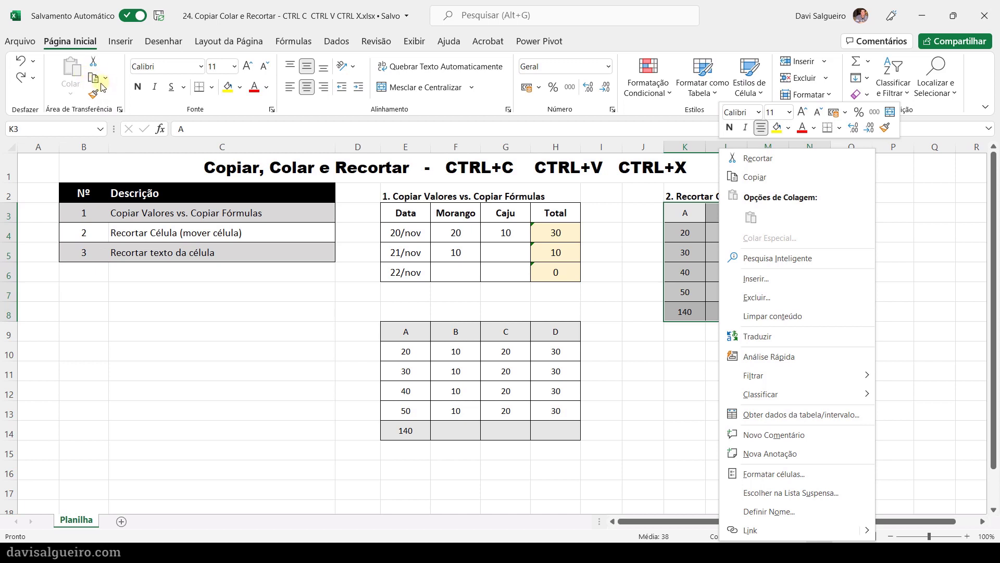
click(118, 93)
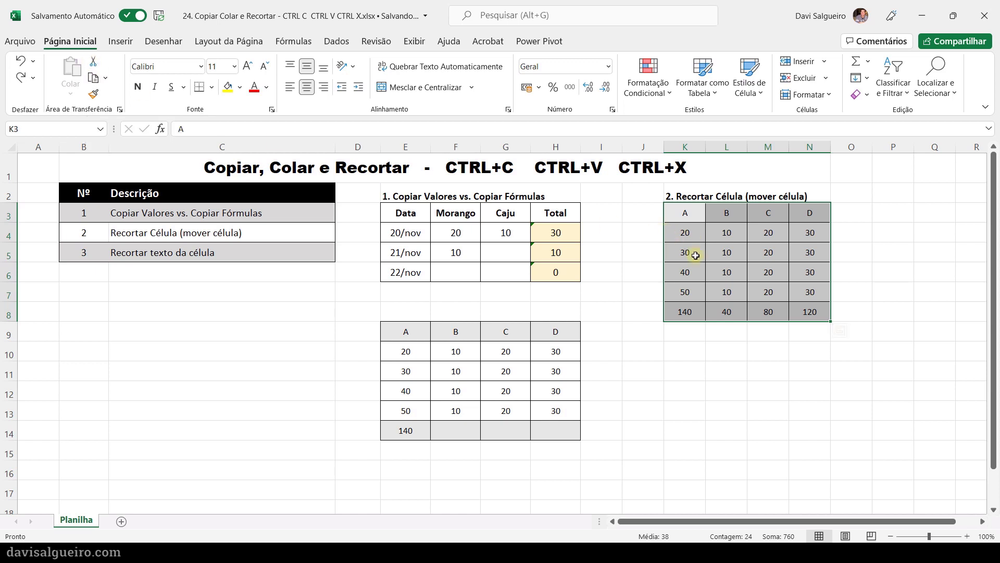
right_click(746, 252)
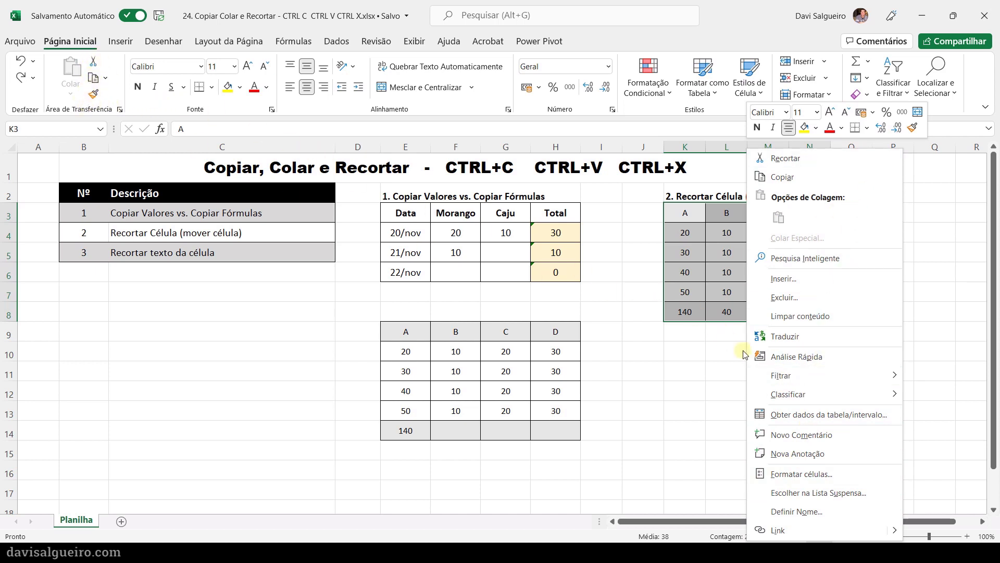
key(Escape)
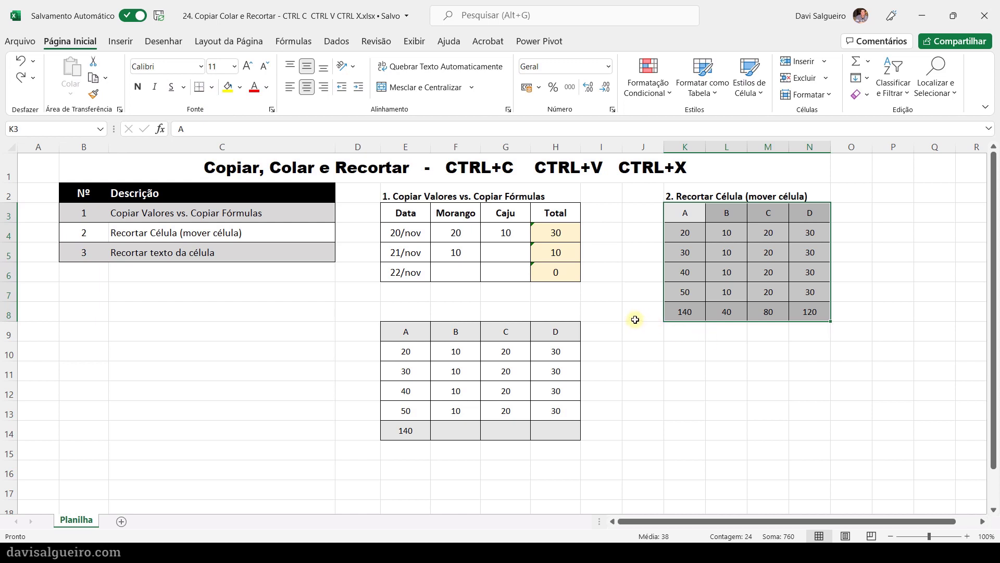
Step: Move the whole table K3:N8 of the second exercise directly to K10:N15, and undo the move
click(691, 216)
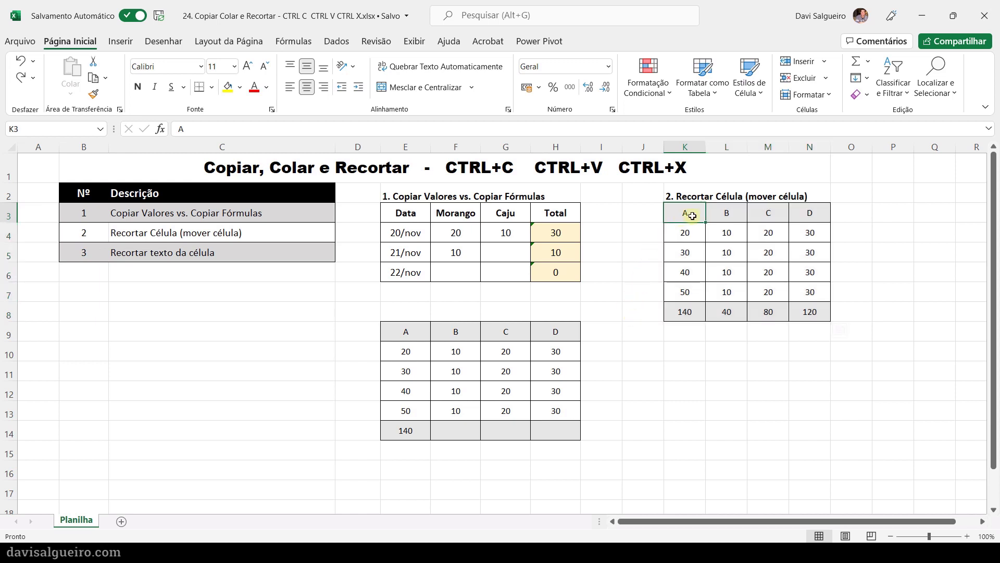
drag(692, 216, 798, 333)
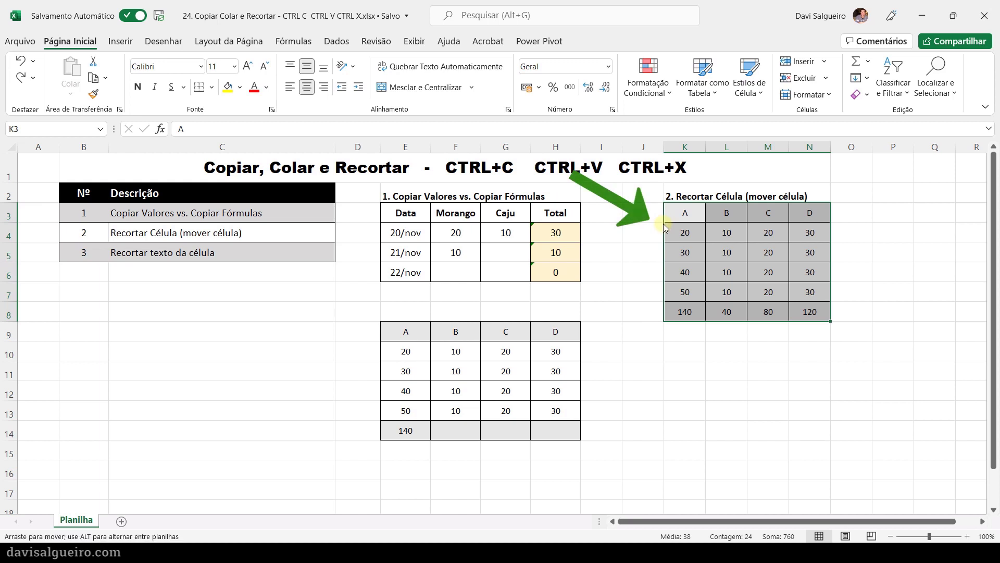
drag(665, 227, 697, 378)
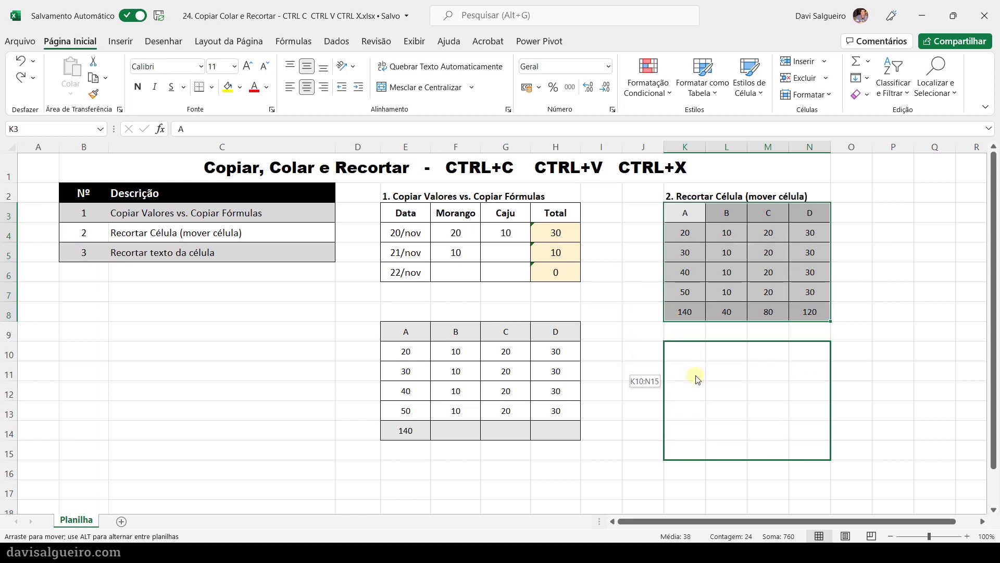
drag(697, 379, 697, 379)
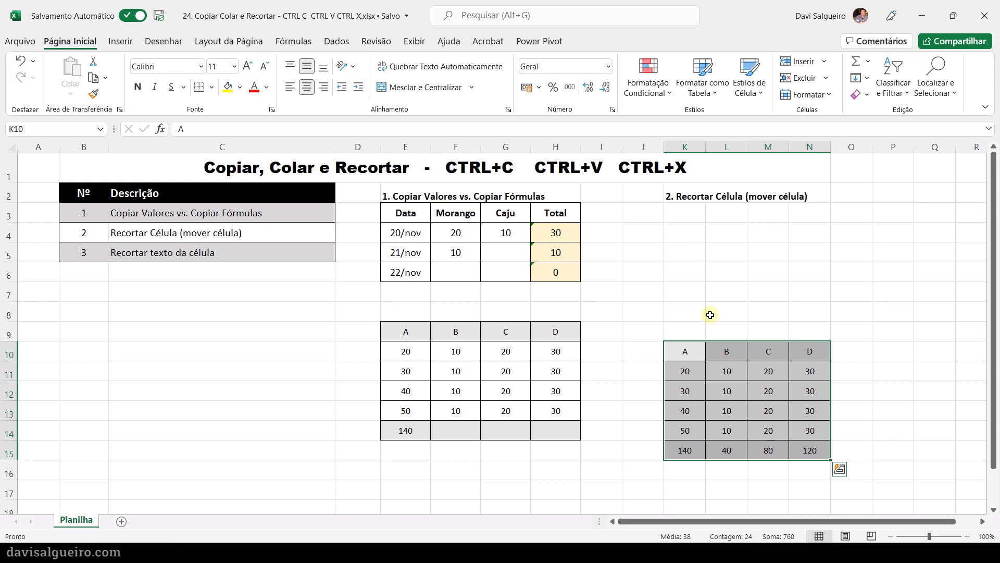
key(ctrl+z)
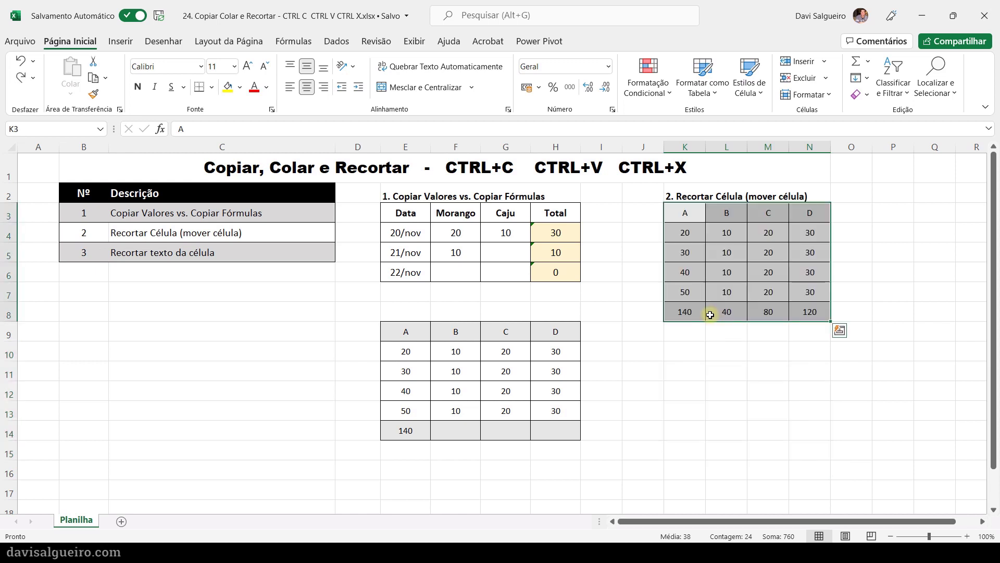
click(636, 273)
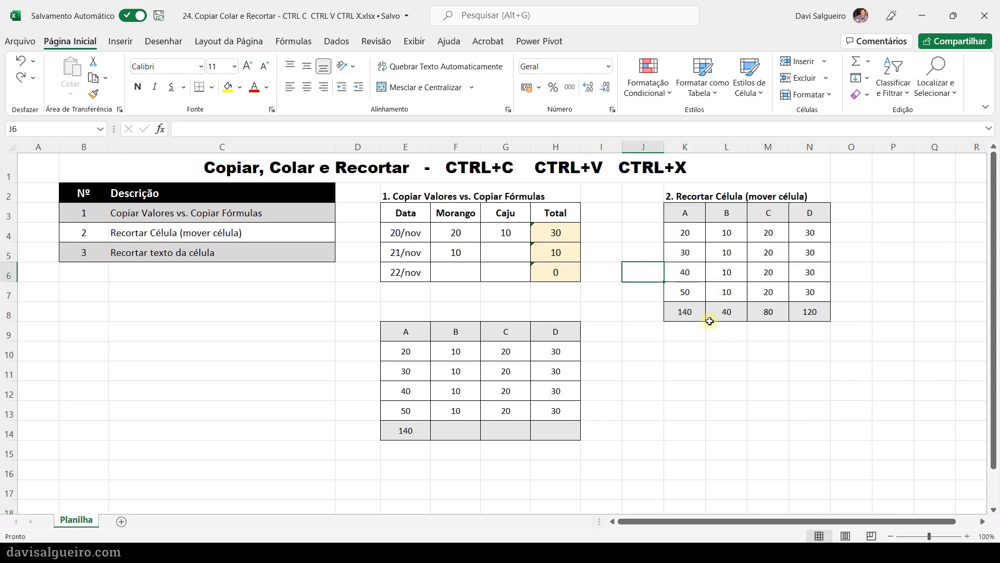
Step: Cut the value block L4:N6 of the second exercise, paste it starting at L11, and undo the move
drag(714, 232, 803, 272)
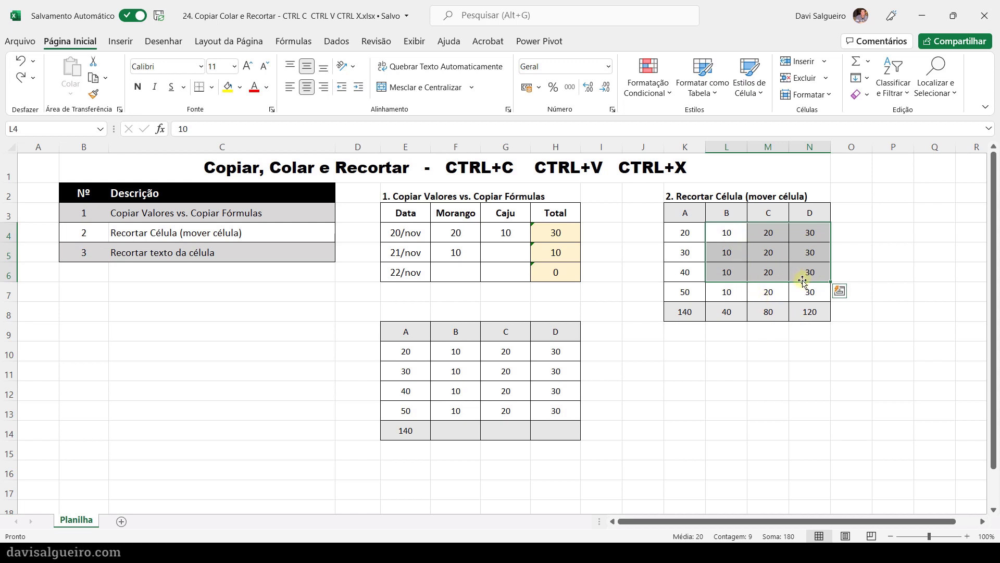
key(ctrl+x)
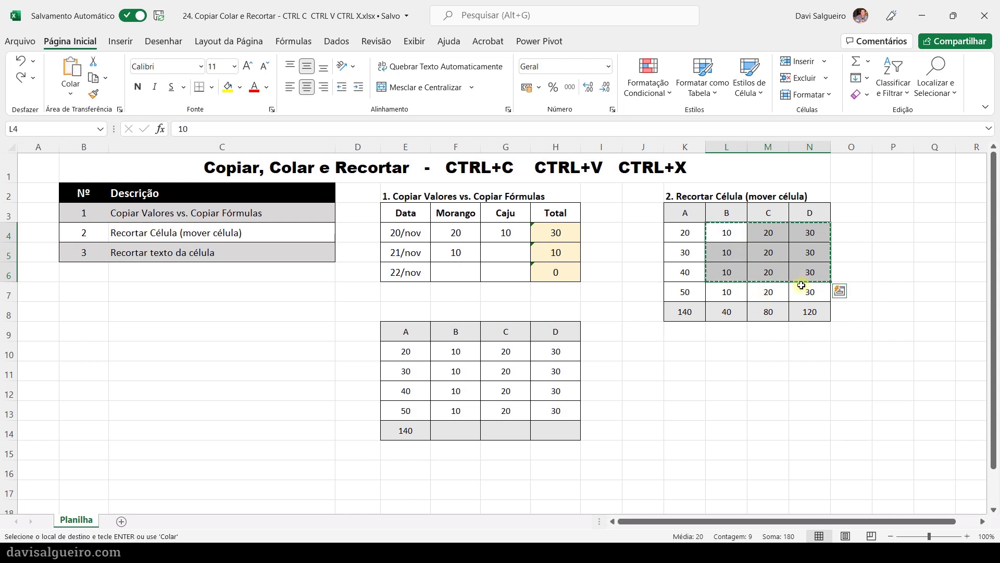
click(732, 375)
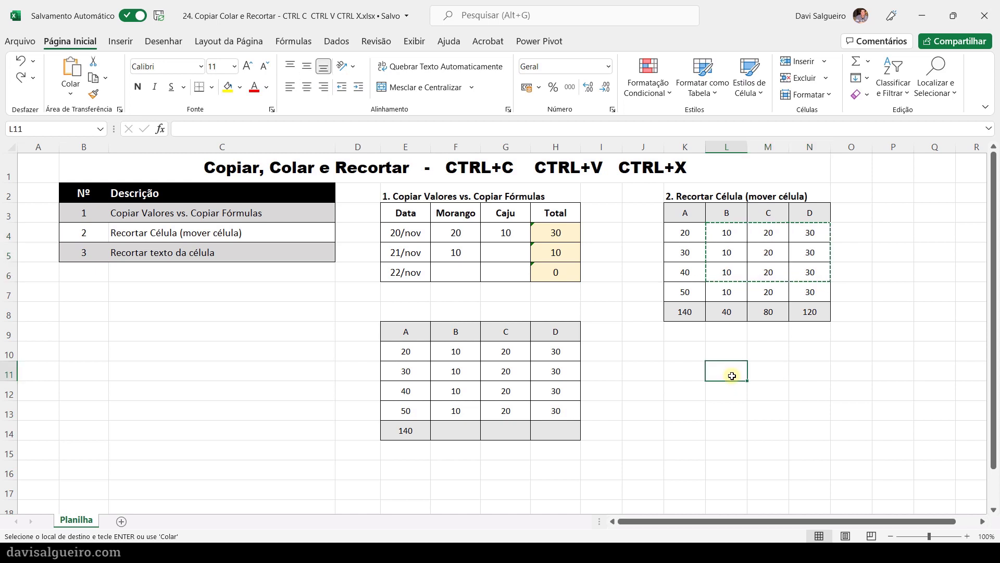
key(ctrl+v)
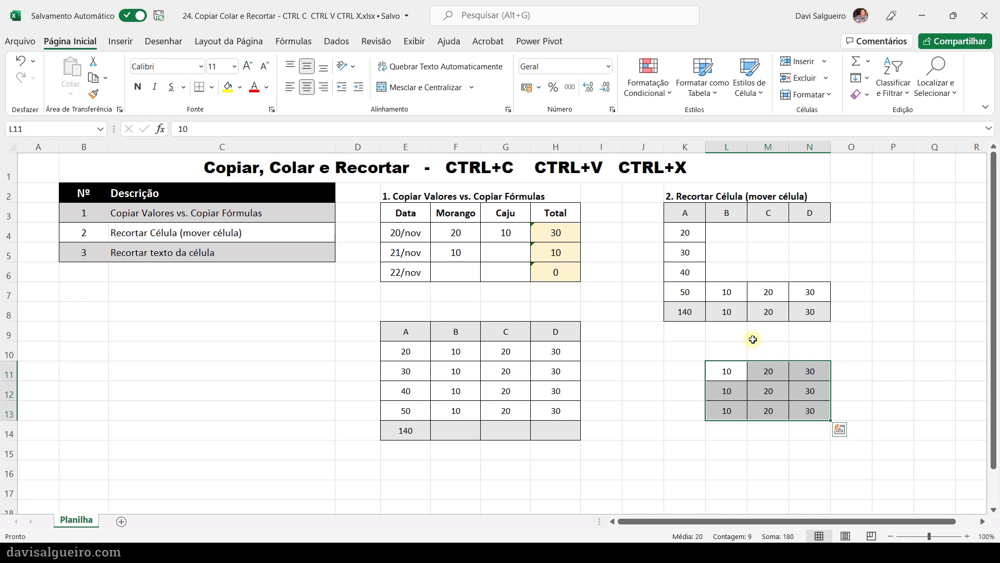
key(ctrl+x)
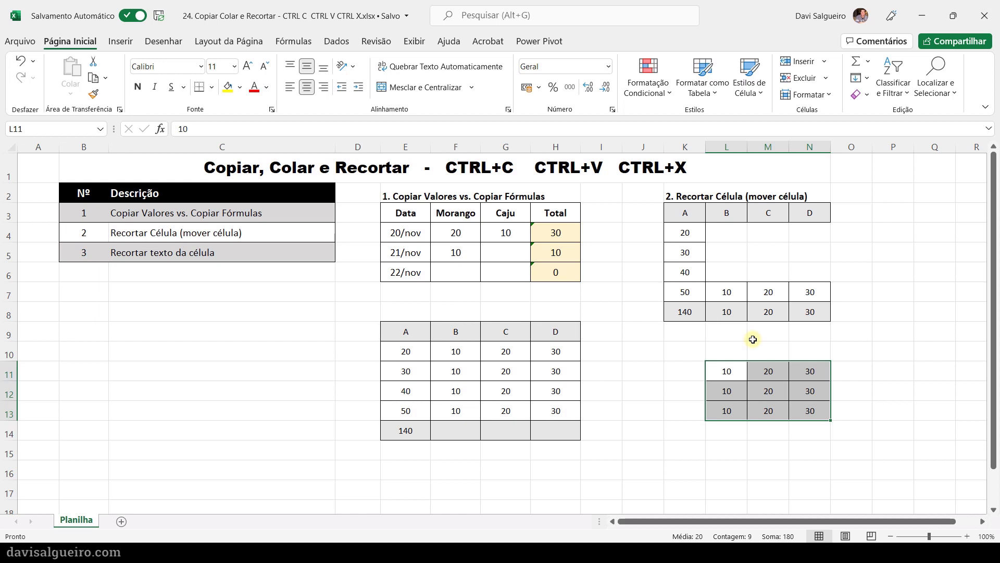
click(627, 351)
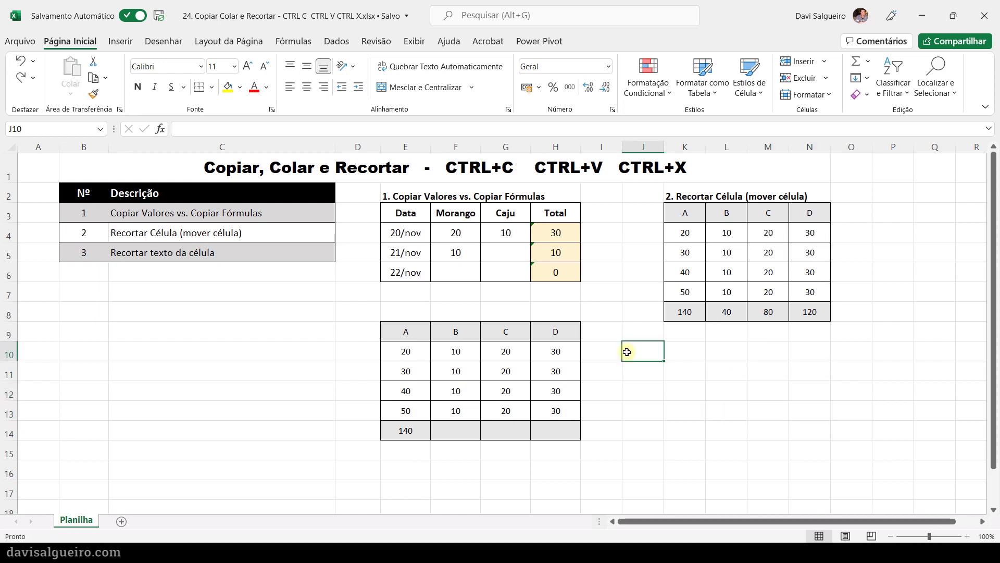